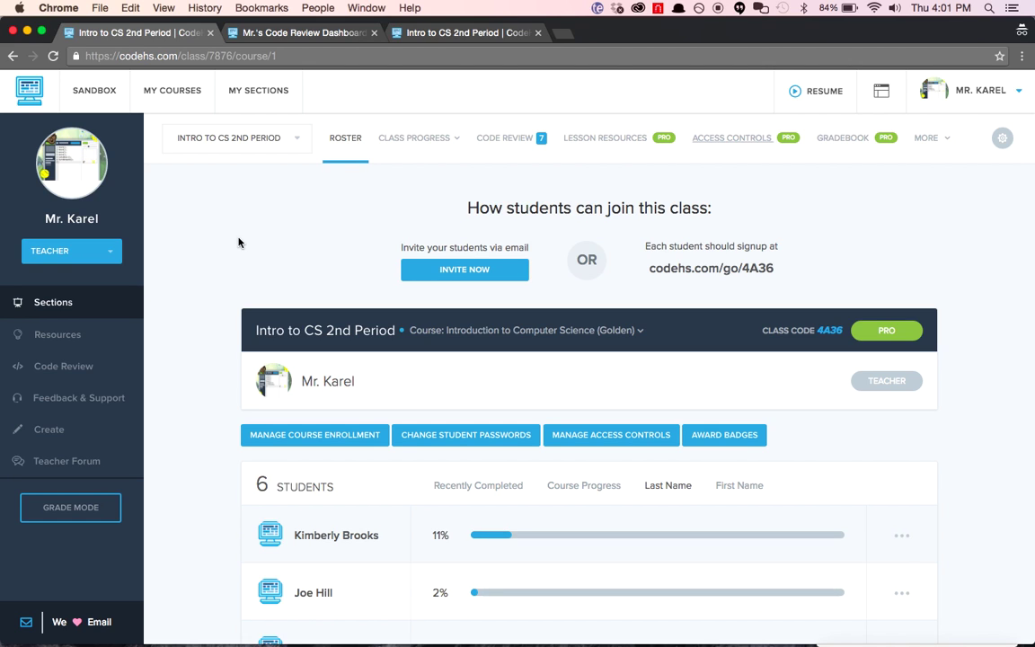
Step: Open the class's Code Review dashboard, enter Grade Mode and view the help thread of the Your Name and Hobby submission
left_click(519, 142)
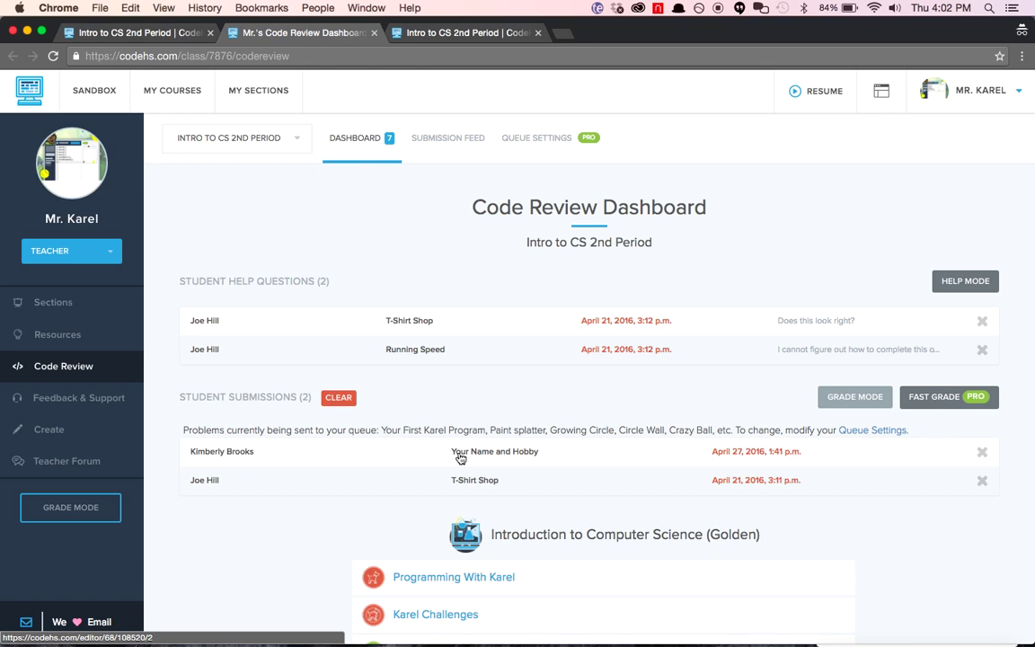
left_click(854, 399)
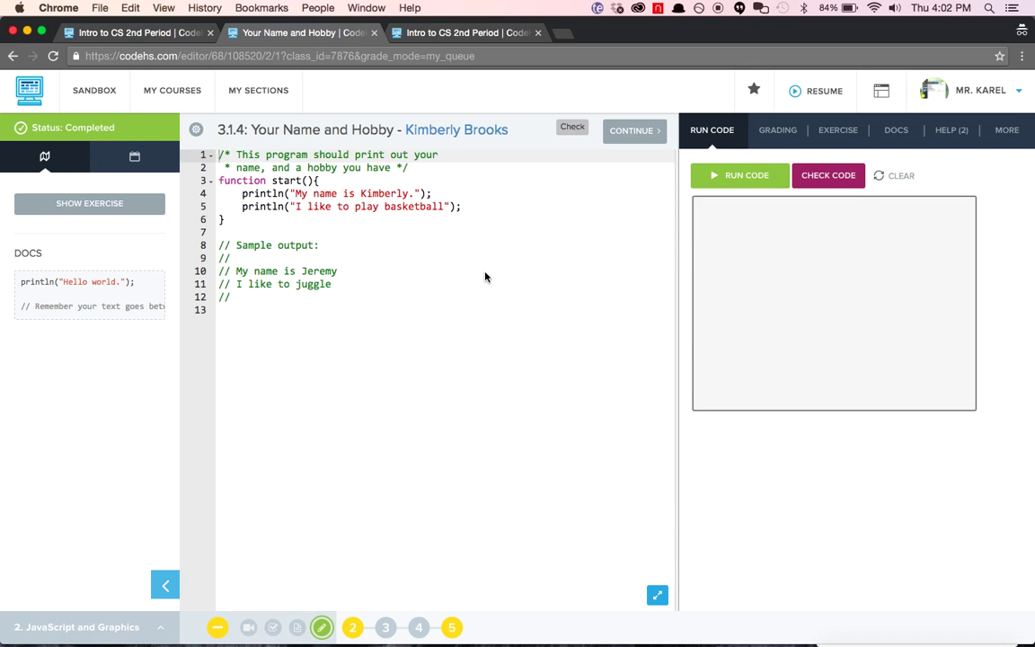
left_click(437, 318)
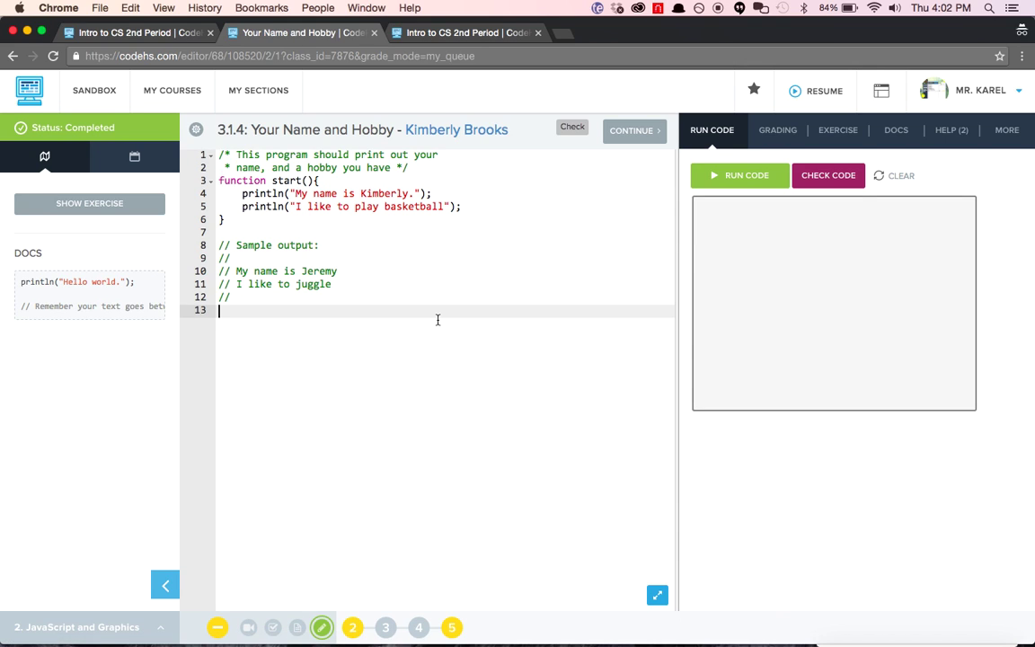
left_click(955, 131)
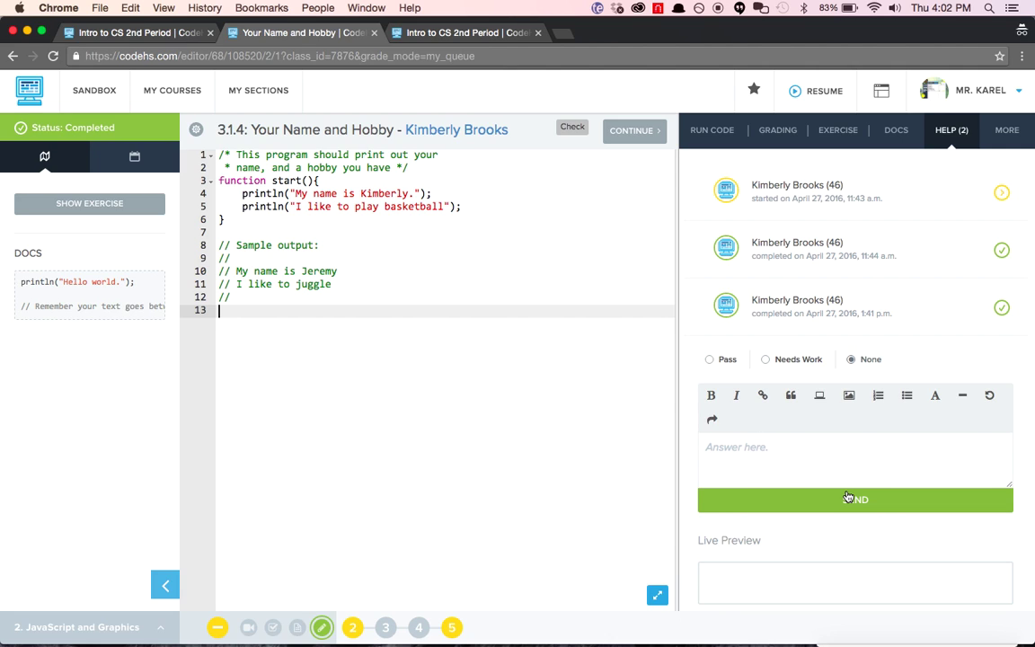
Step: Switch to the class's Activity Progress page for Programming with Karel and review the available progress views
key("ctrl+Tab")
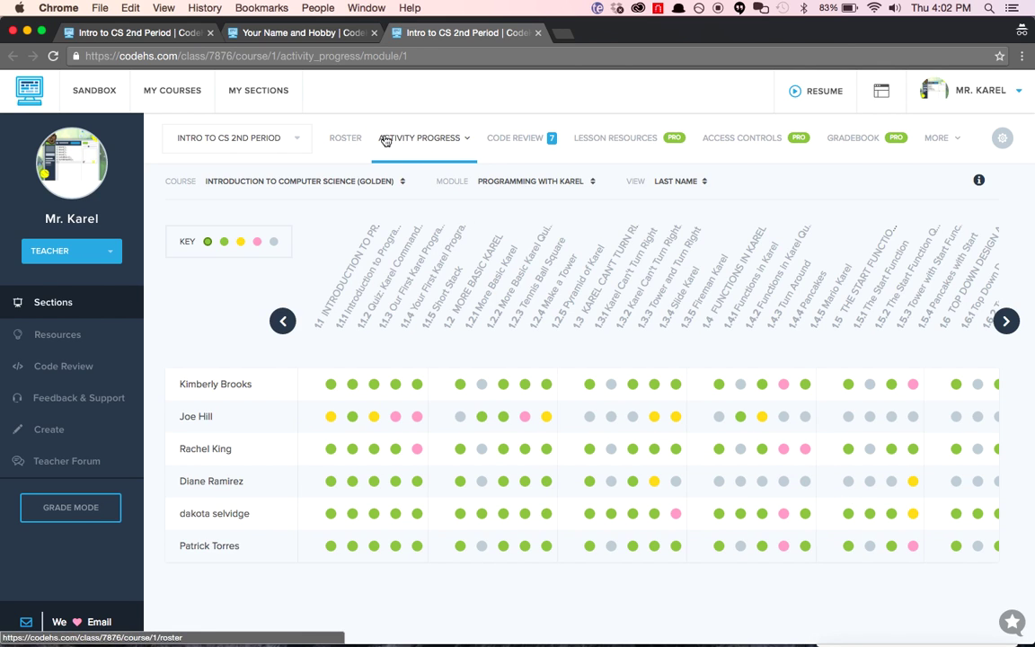
left_click(415, 138)
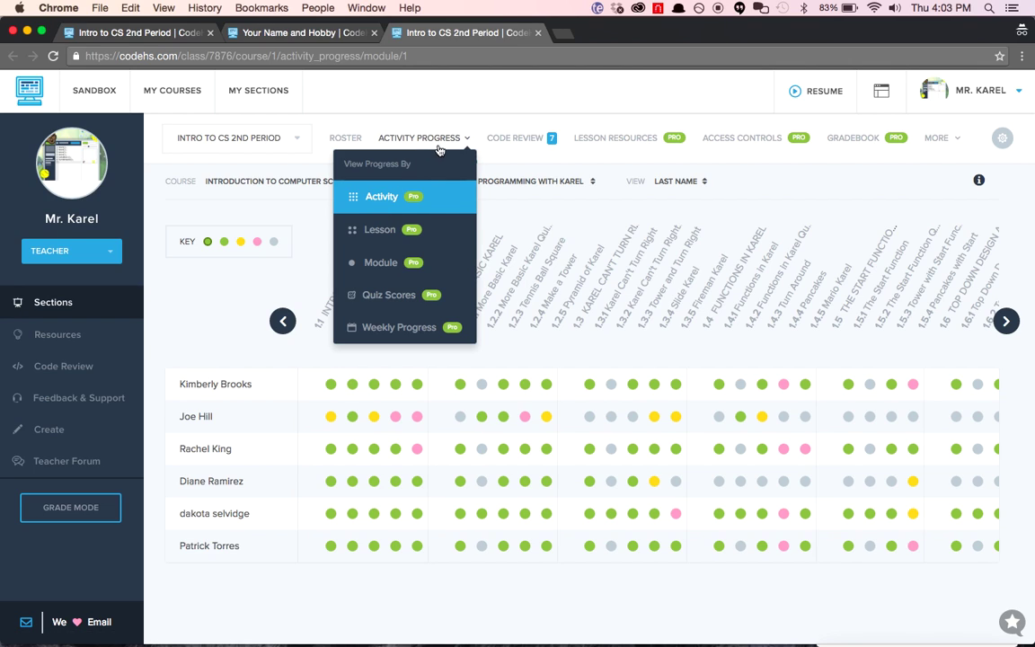
left_click(400, 137)
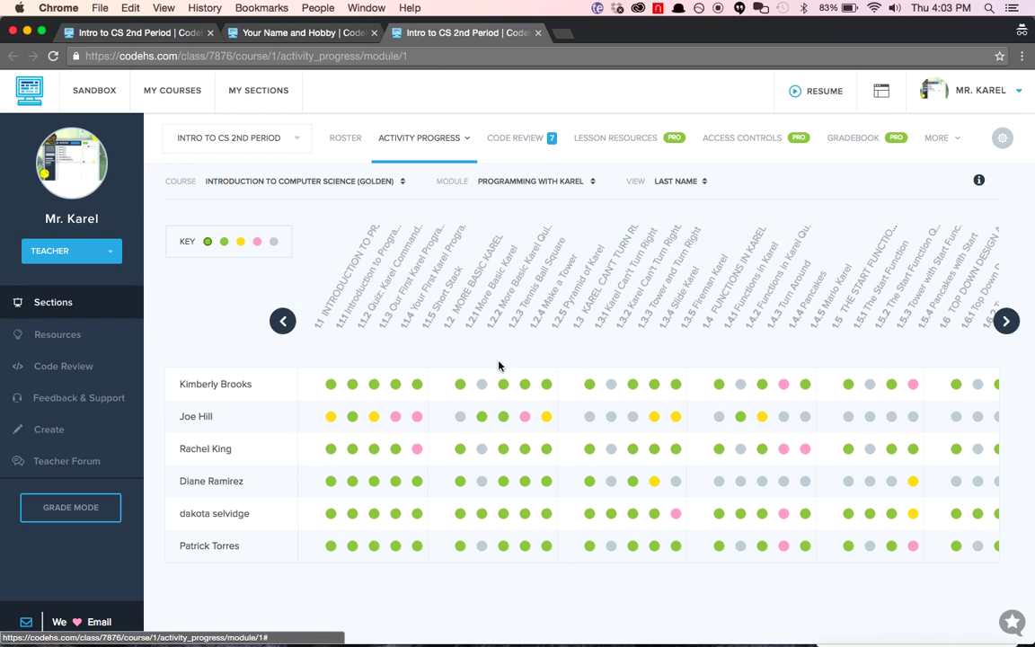
Step: Open the second-listed student's 1.2.5 Pyramid of Karel program separately from the progress grid, check its help thread and return to the code-running view
left_click(548, 418, "super")
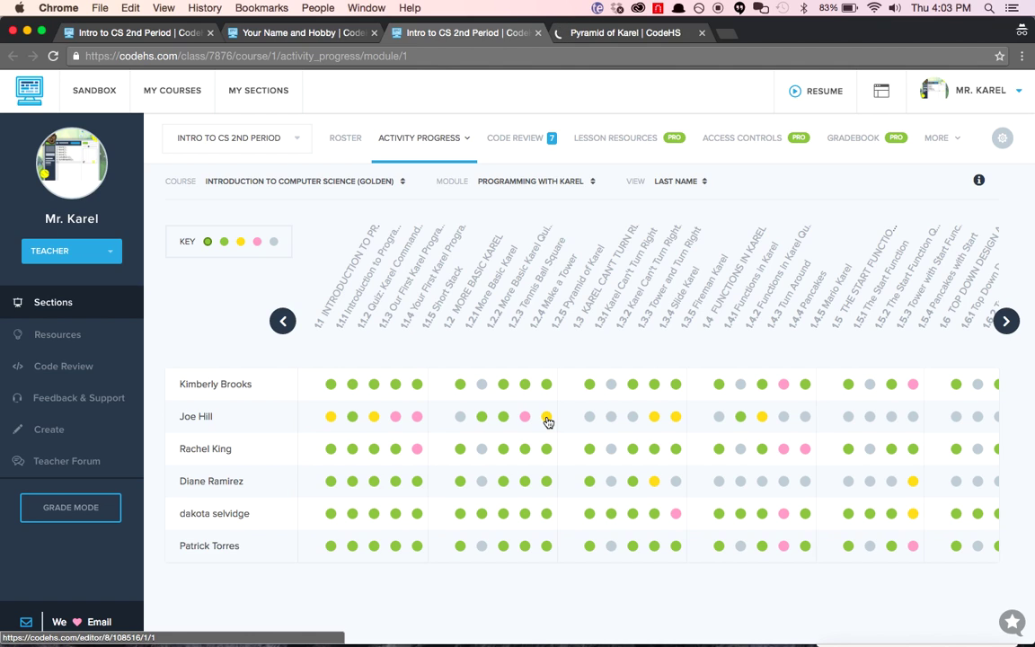
key("ctrl+Tab")
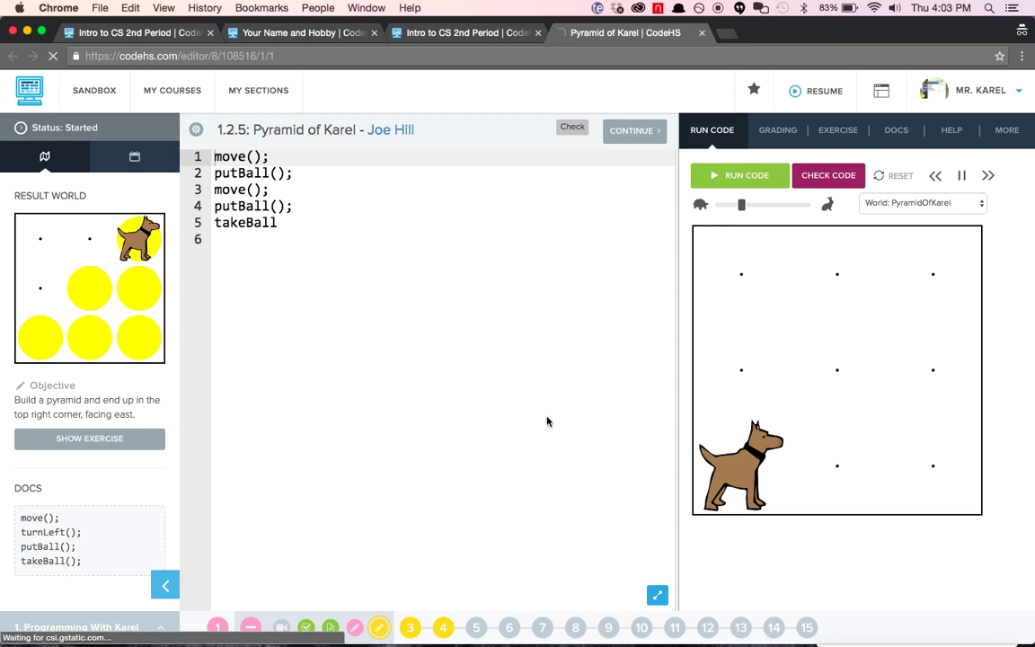
left_click(437, 322)
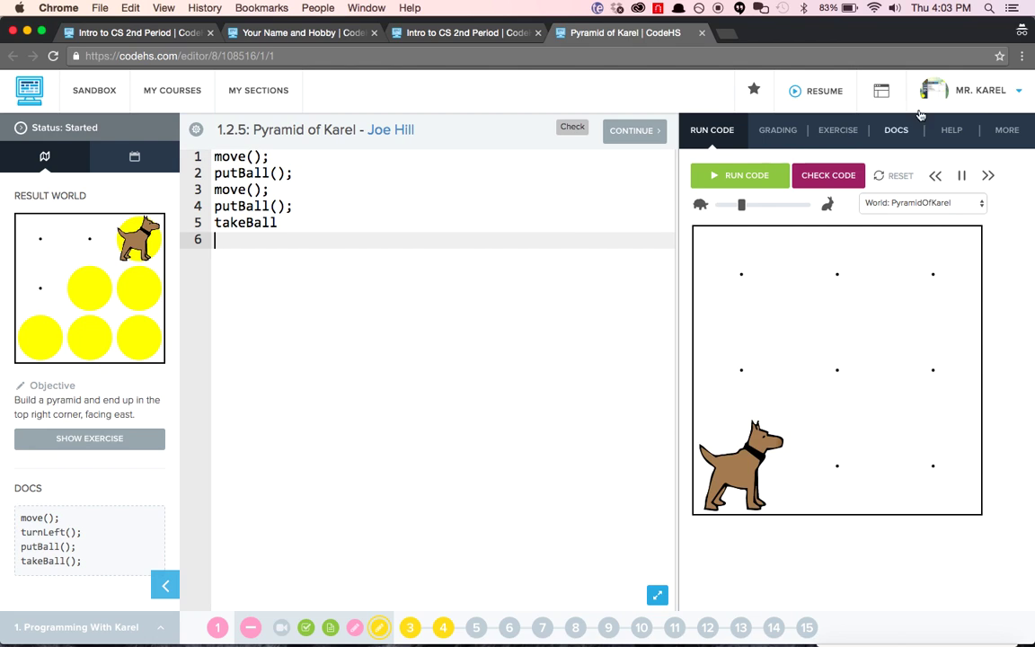
left_click(954, 131)
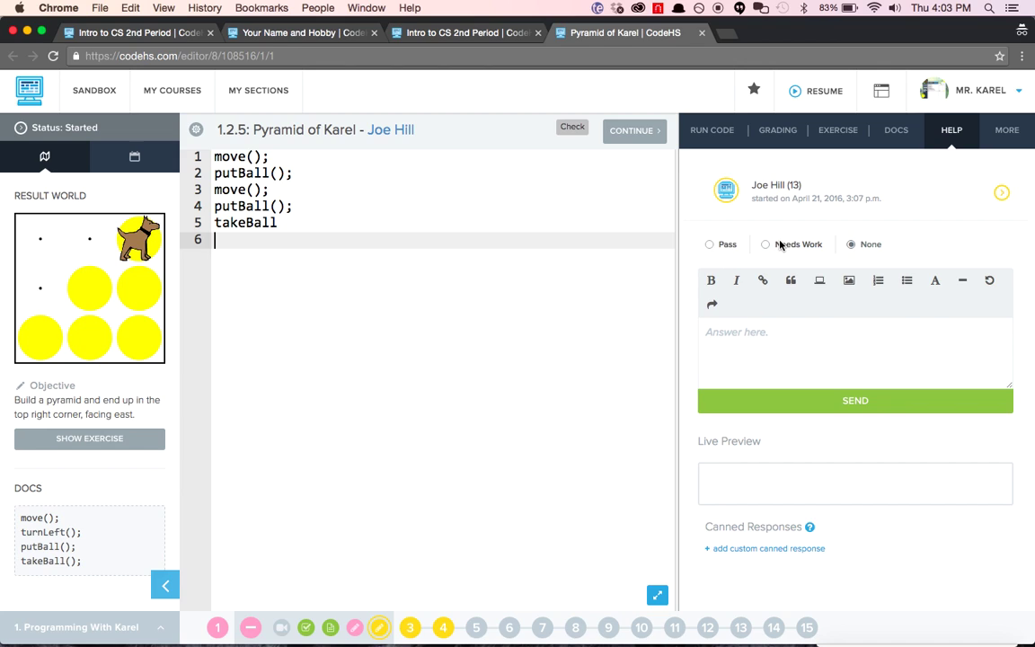
left_click(710, 135)
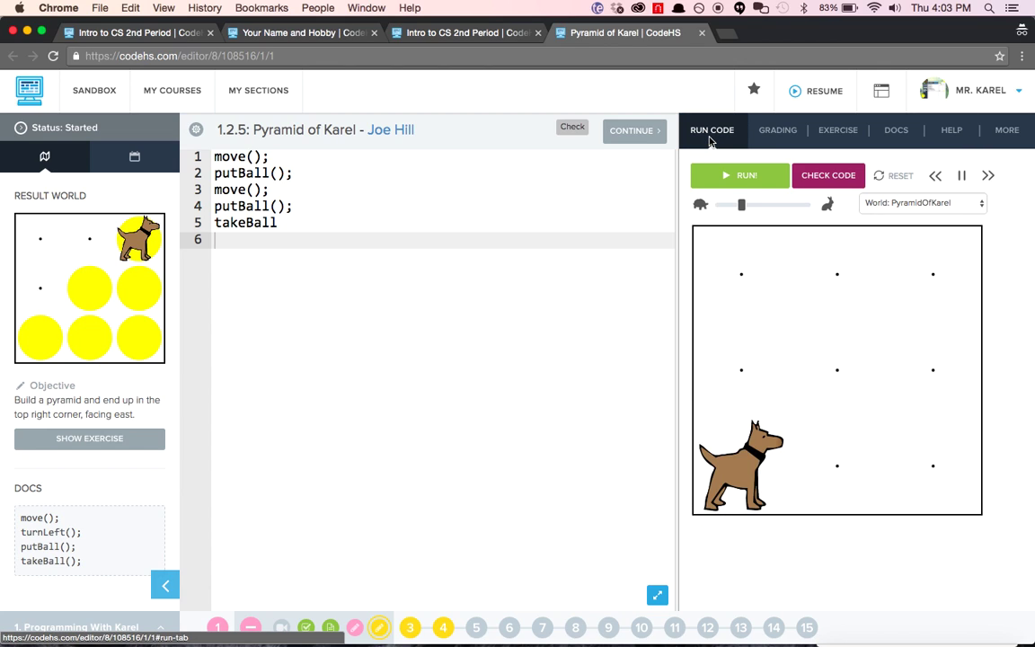
Step: Switch to the student's browser window and view the Introduction to Computer Science (Golden) course home page
key("ctrl+Up")
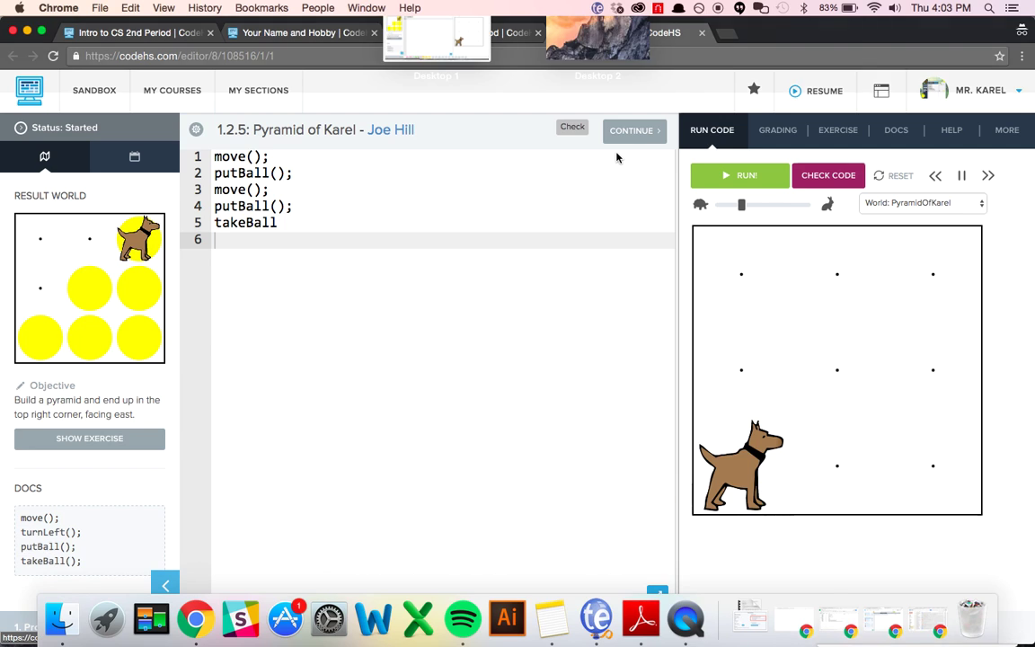
left_click(441, 181)
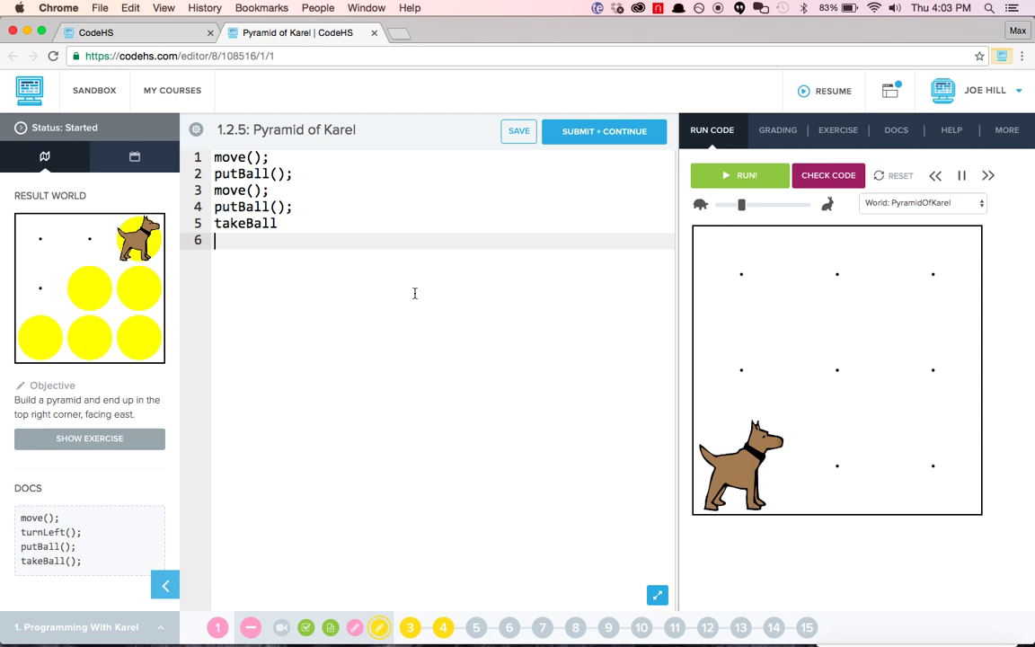
left_click(143, 32)
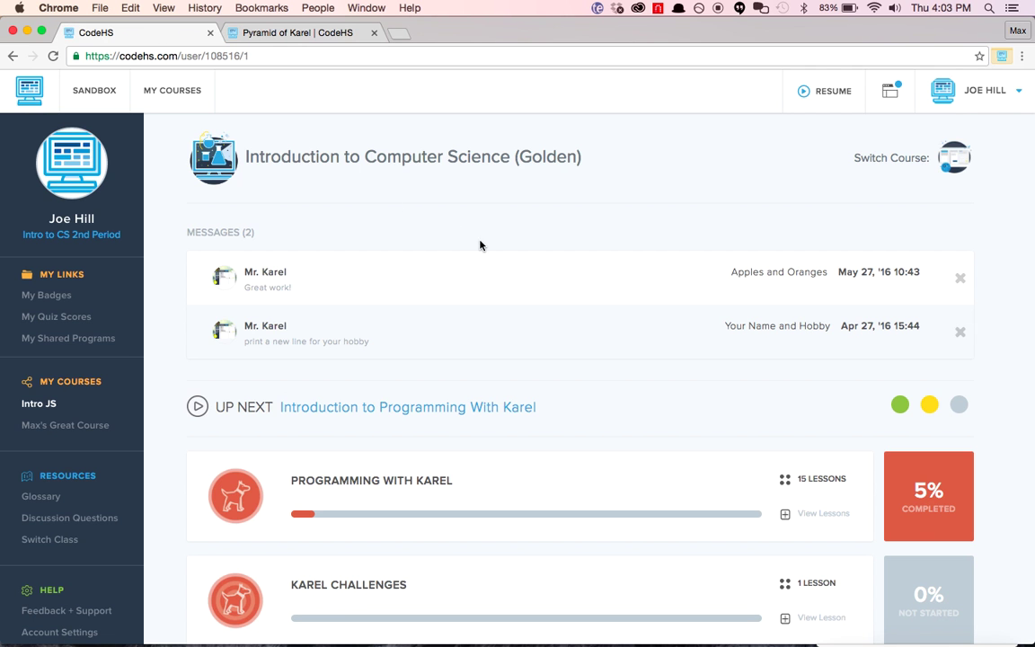
left_click_drag(45, 220, 179, 217)
left_click(169, 216)
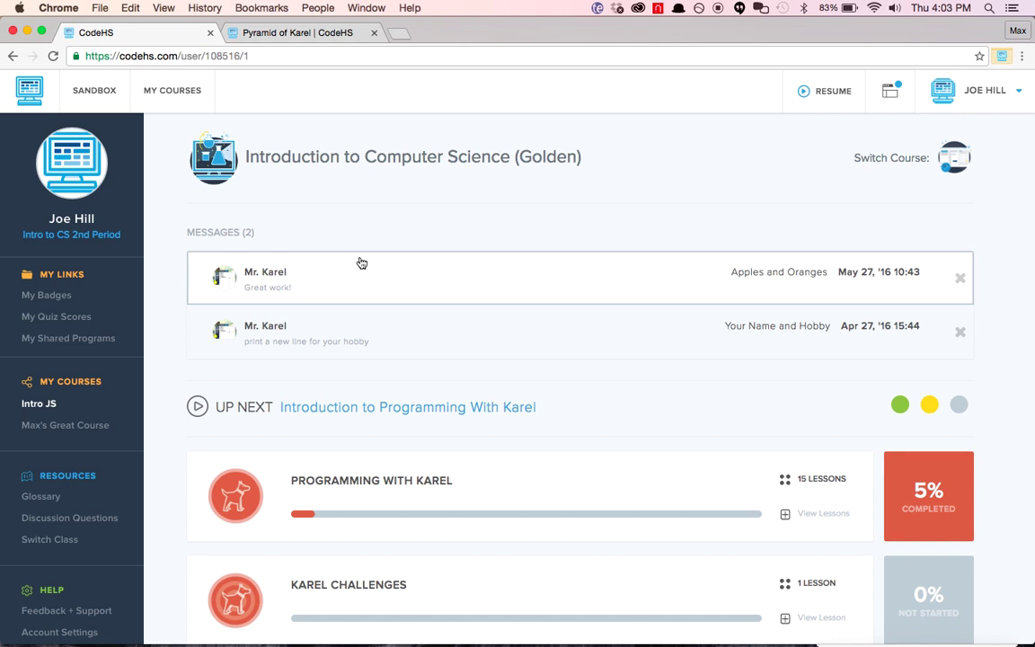
Step: Expand the Programming with Karel module and open the Pyramid of Karel exercise from the More Basic Karel lesson
scroll(503, 271, "down", 3)
left_click(544, 380)
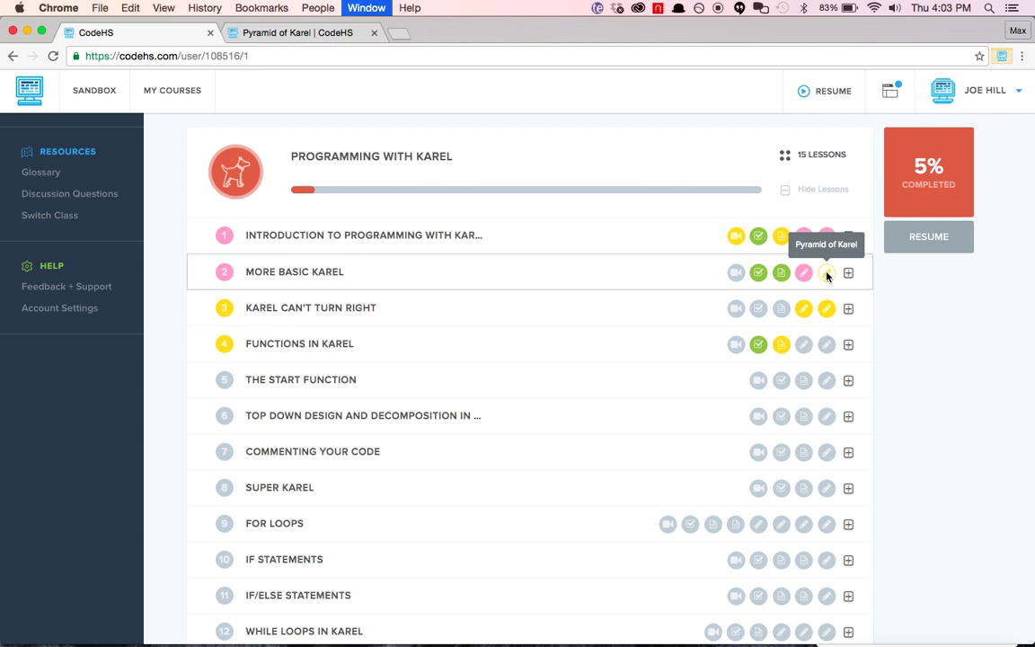
left_click(827, 278)
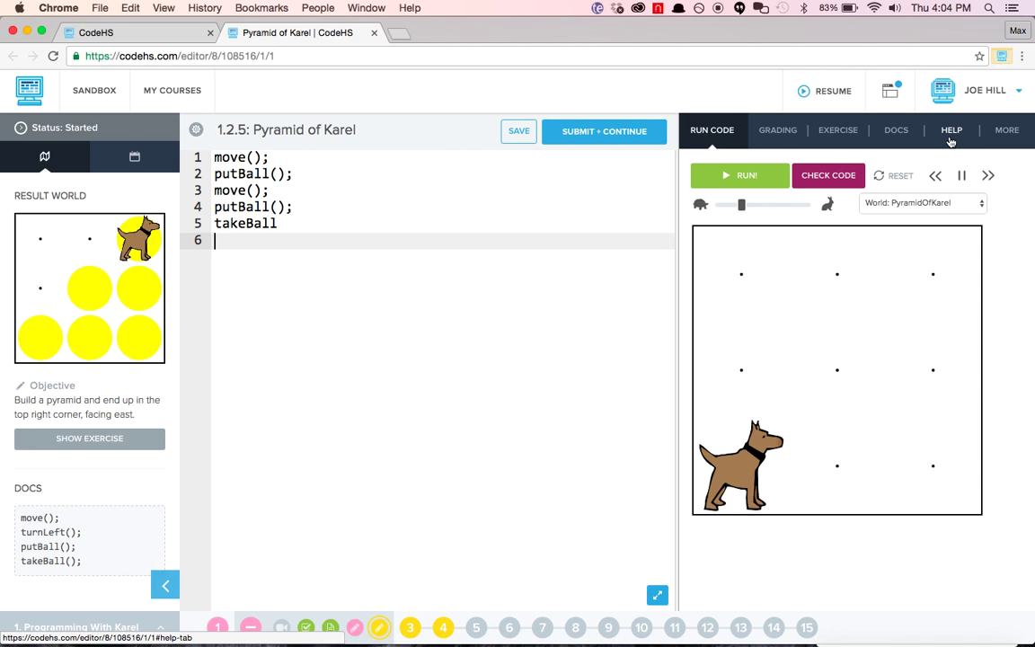
Step: Send the help message "Test question" on the student's Pyramid of Karel exercise
left_click(951, 135)
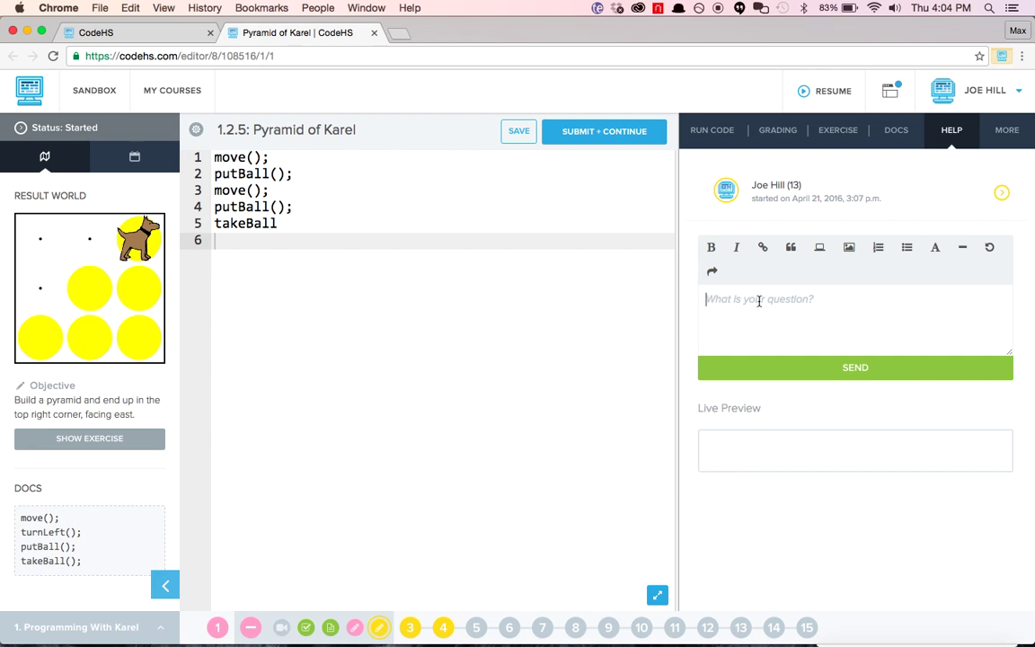
type("Test question")
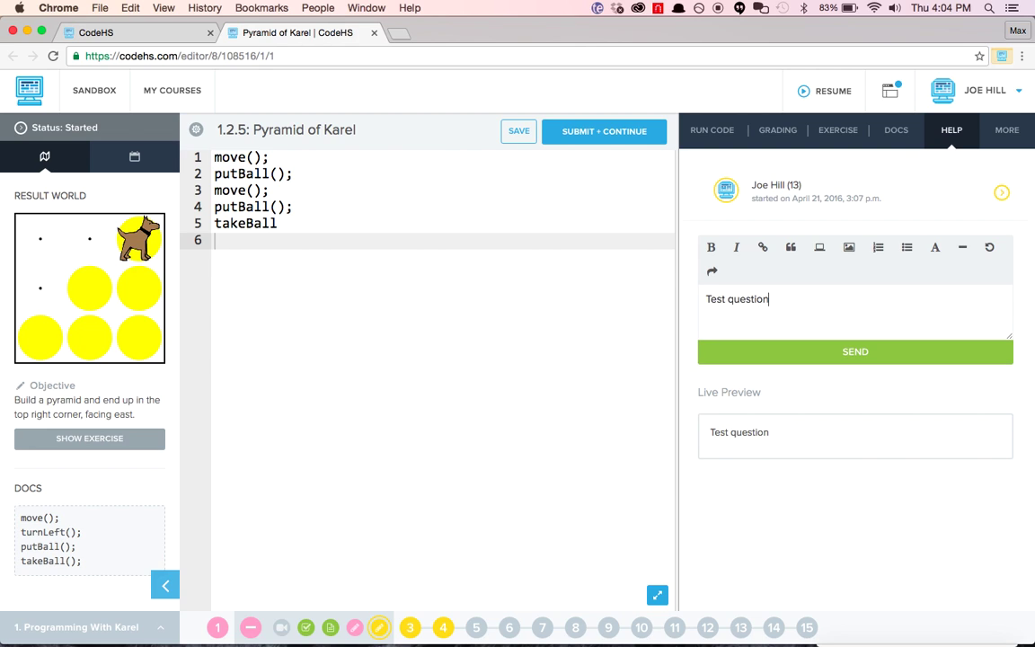
left_click(841, 353)
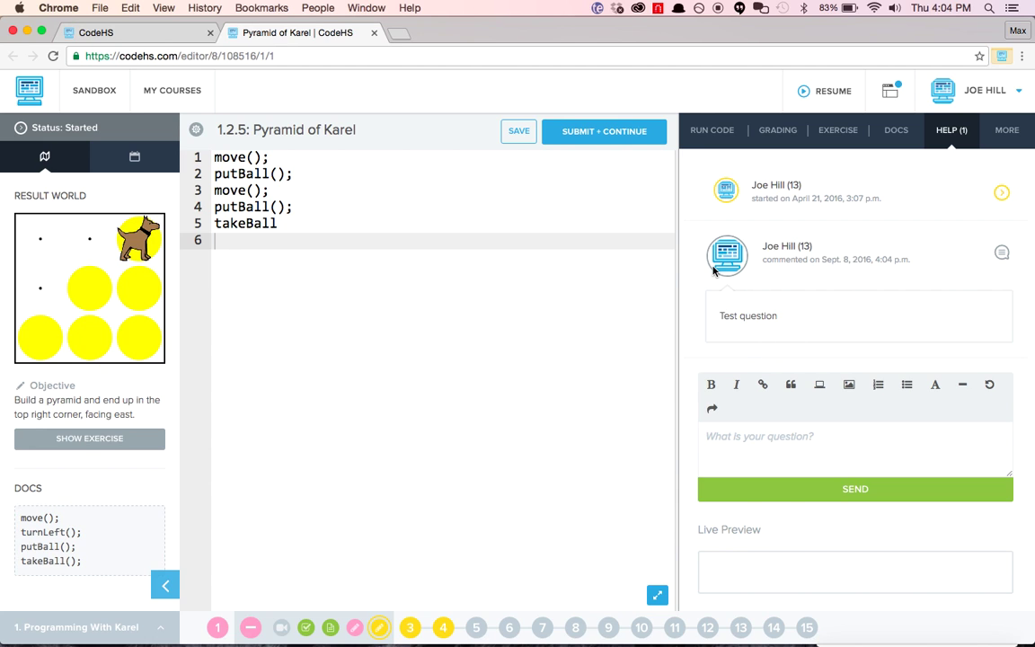
Step: Return to the teacher's browser window, reload the student's Pyramid of Karel program and examine the question and its timestamp in the help thread
key("ctrl+Up")
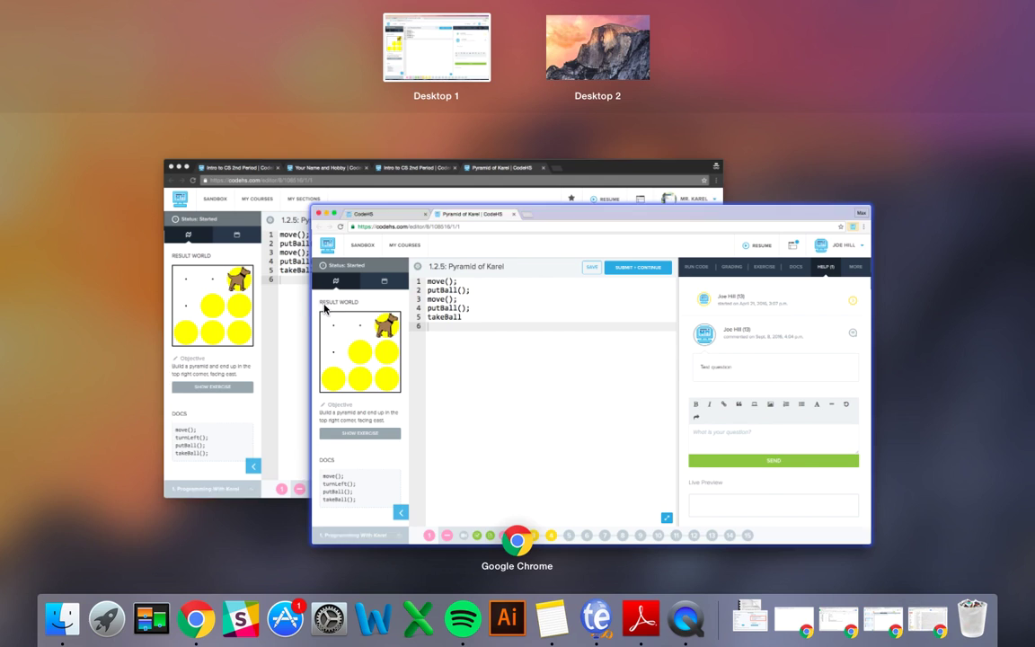
left_click(251, 305)
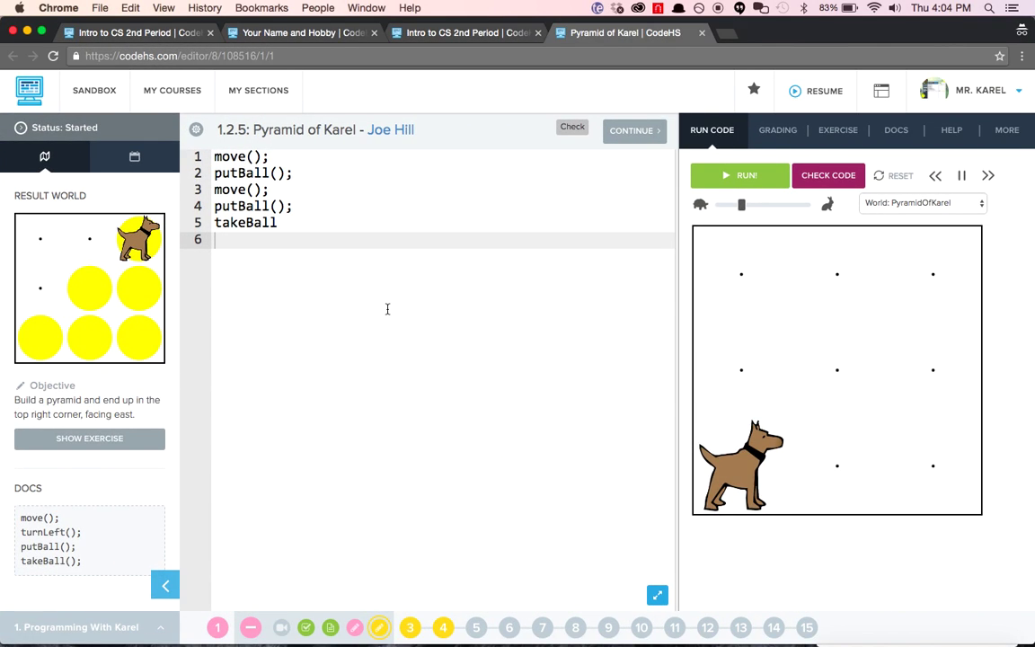
key("super+r")
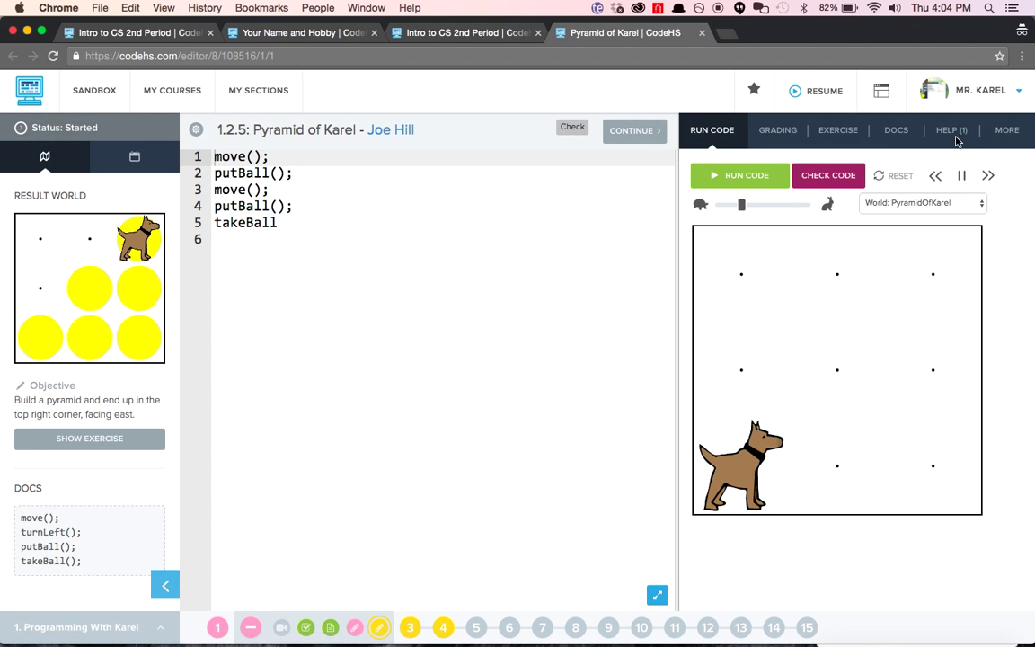
left_click(953, 132)
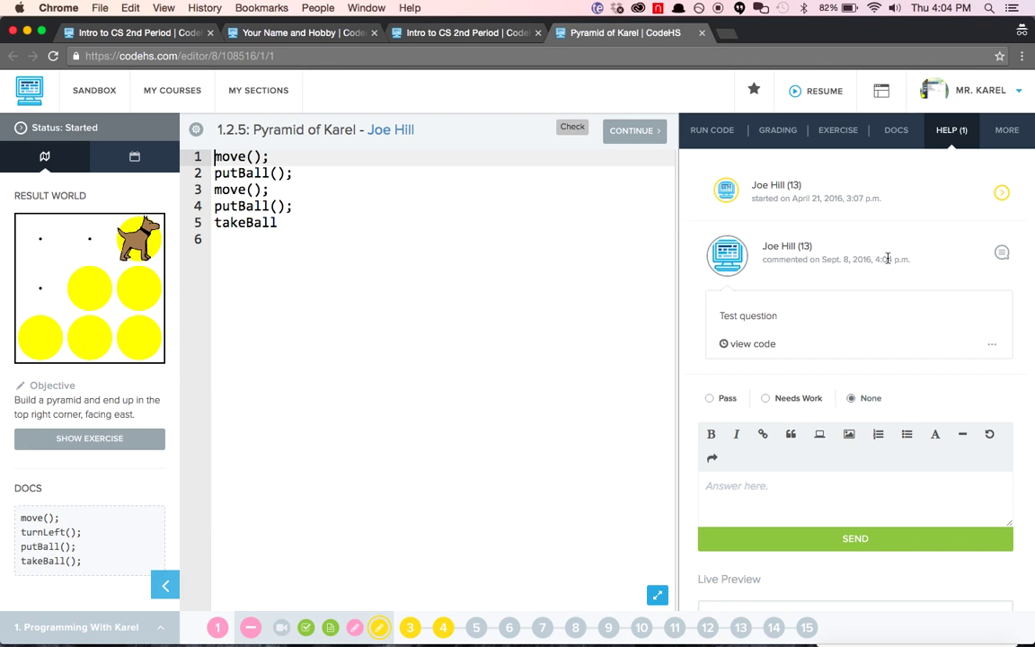
left_click_drag(913, 260, 822, 261)
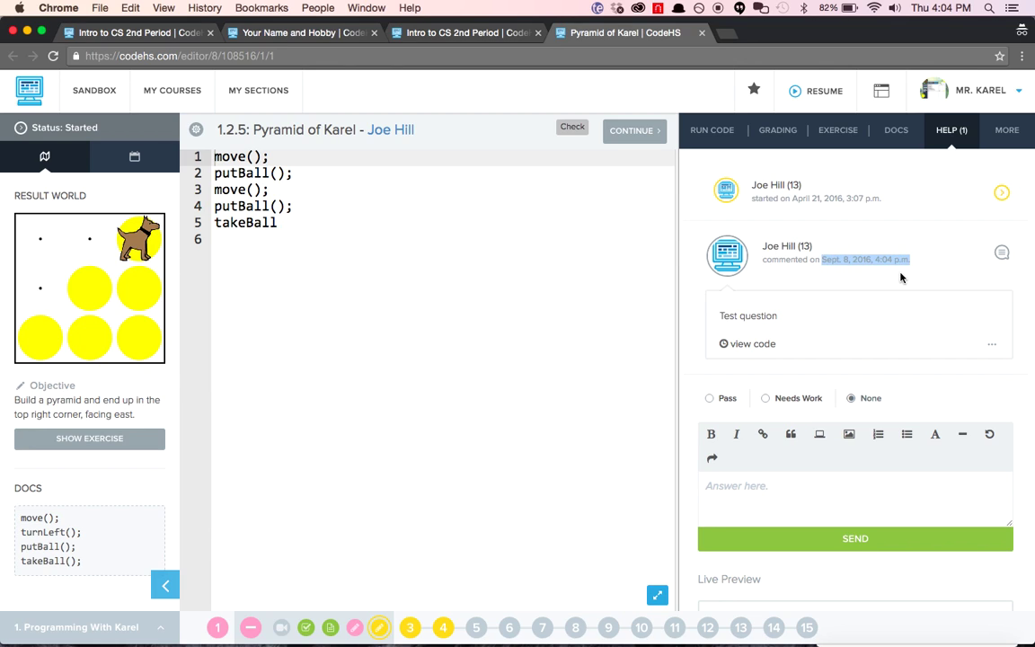
left_click(926, 278)
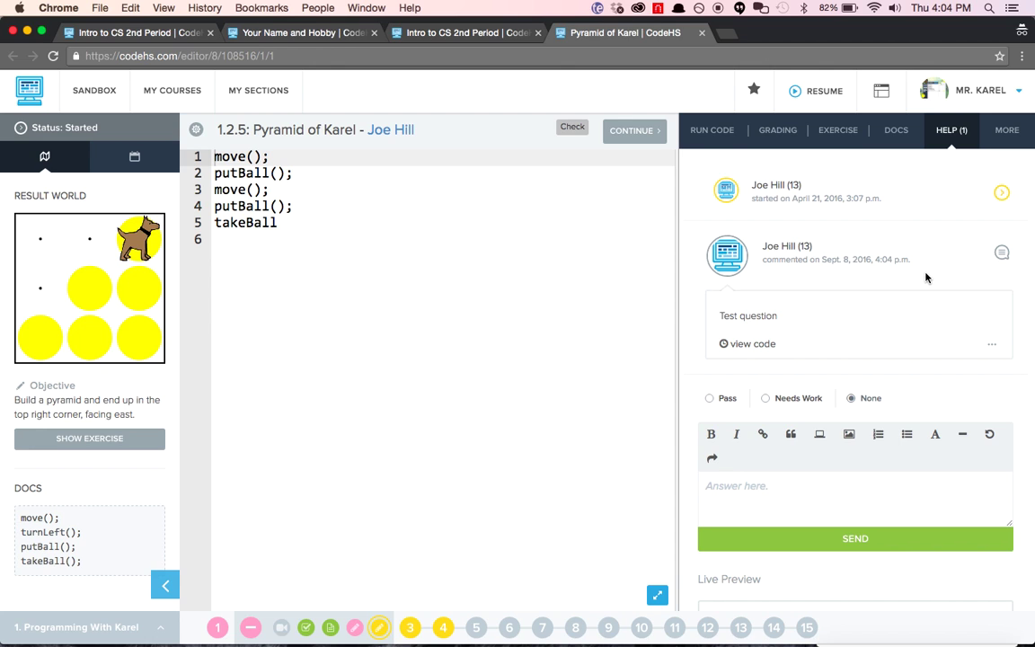
Step: Return to the student's course home page, collapse the Programming with Karel module and examine the Messages section for teacher replies
key("ctrl+Down")
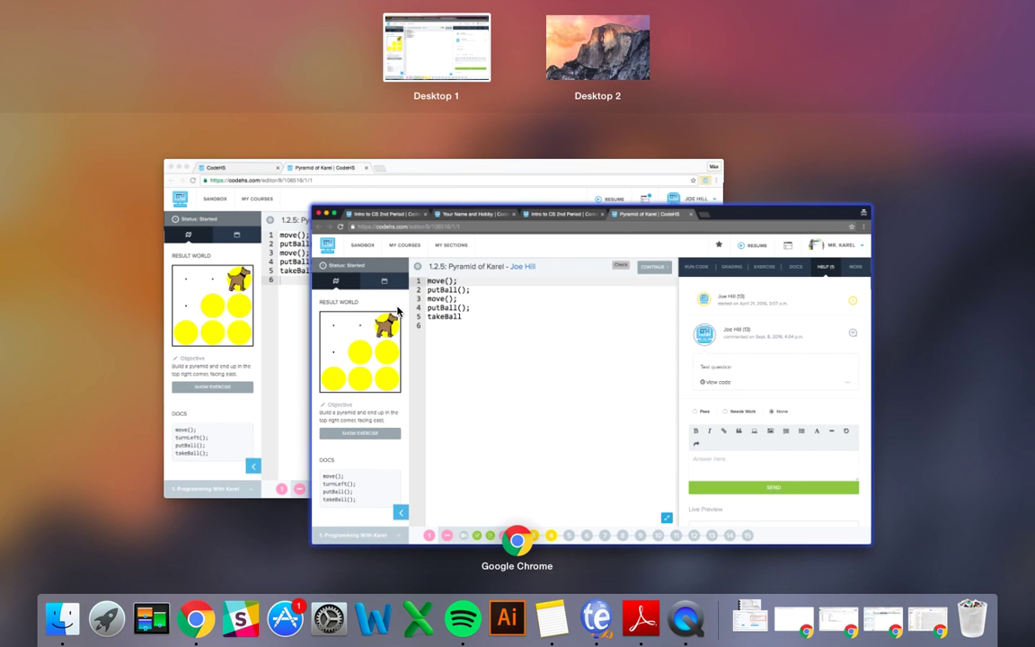
left_click(214, 302)
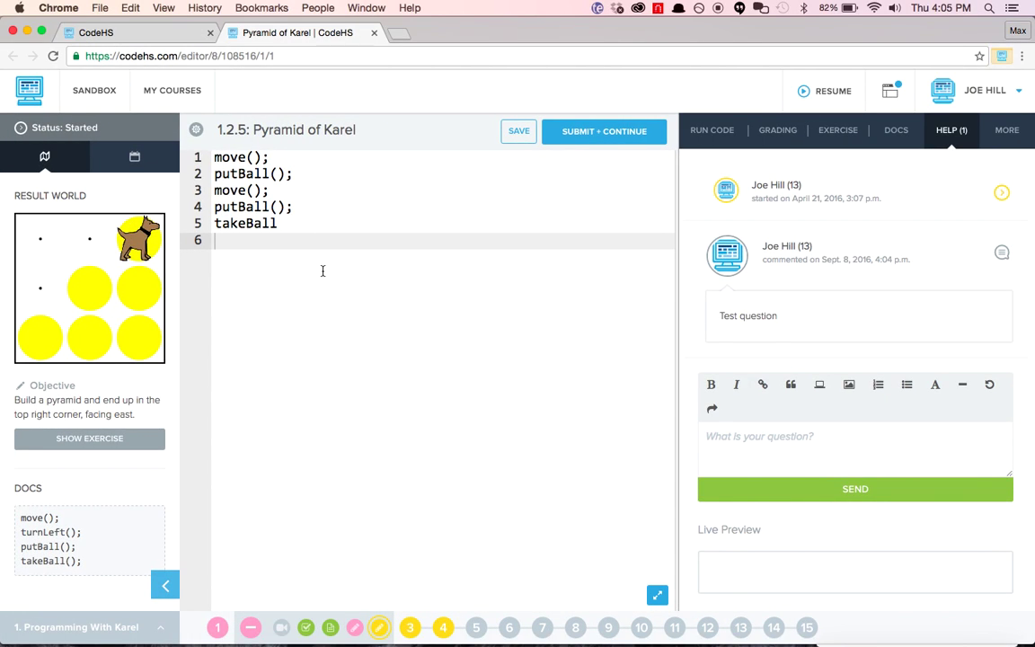
key("ctrl+shift+Tab")
scroll(388, 294, "up", 3)
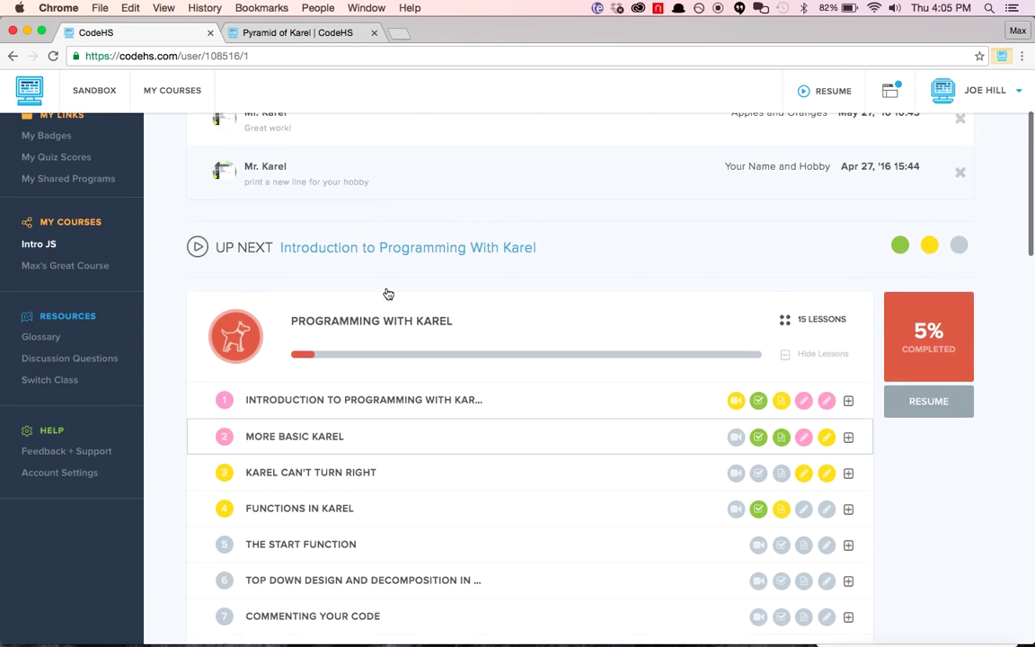
scroll(388, 294, "up", 1)
left_click(396, 393)
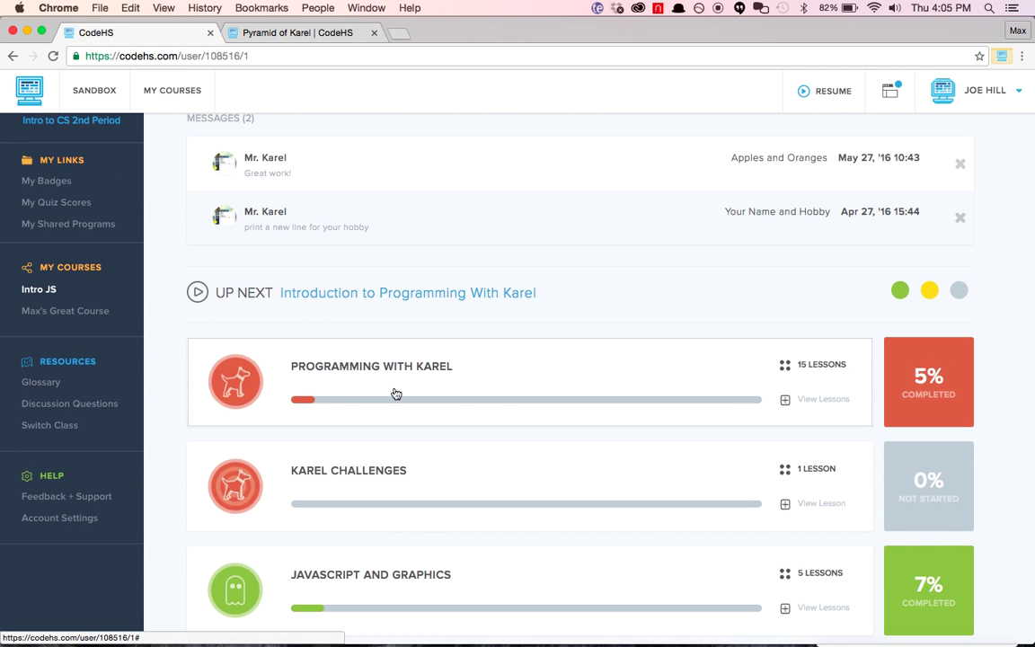
scroll(396, 394, "up", 1)
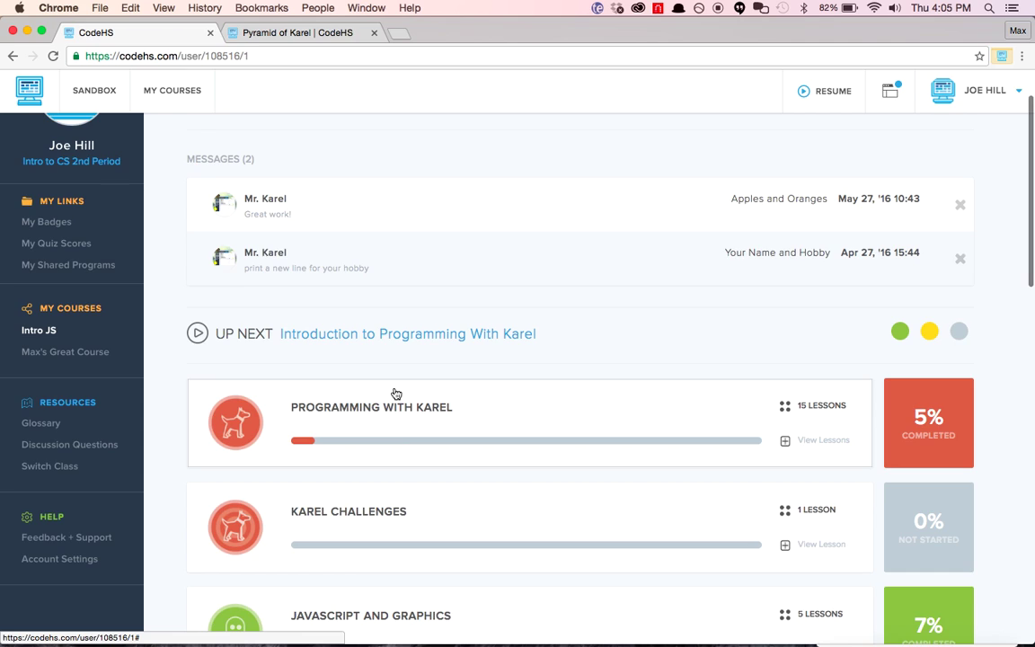
scroll(396, 394, "up", 2)
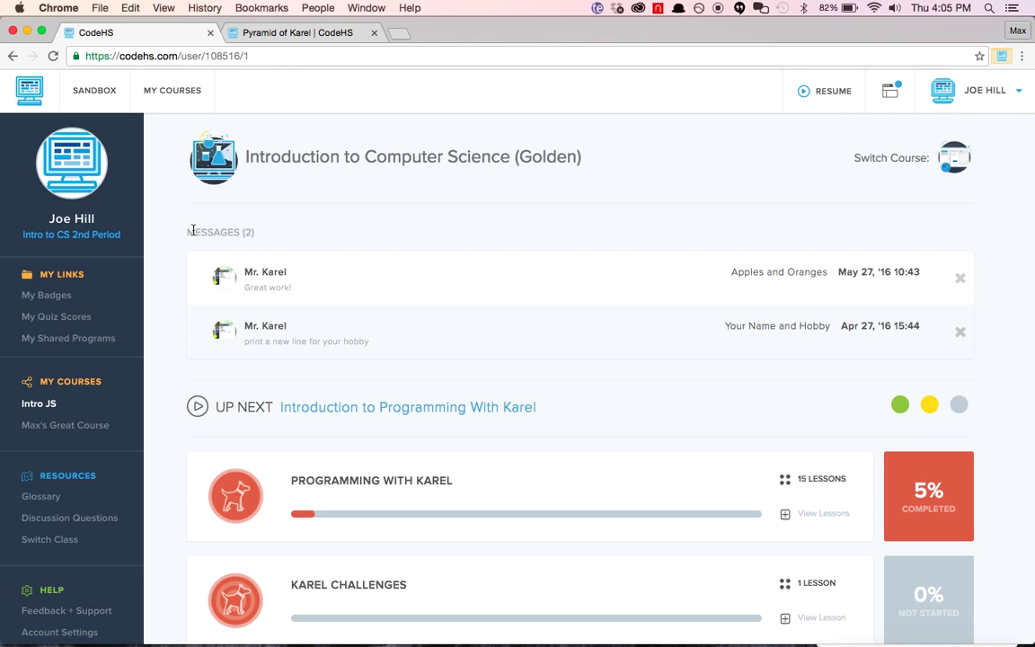
left_click_drag(194, 231, 266, 231)
left_click(283, 236)
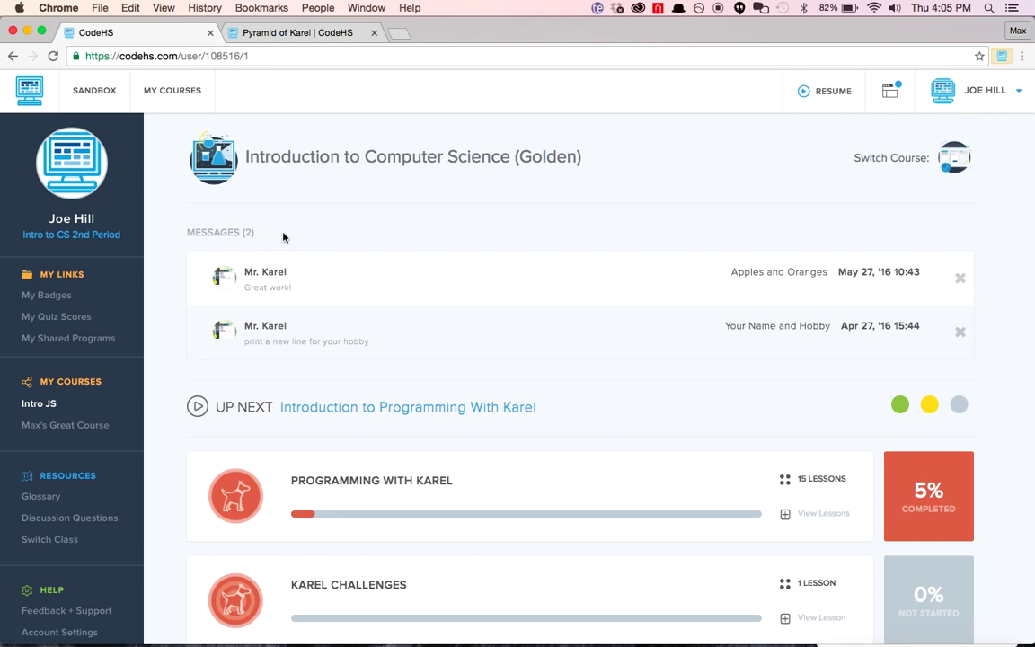